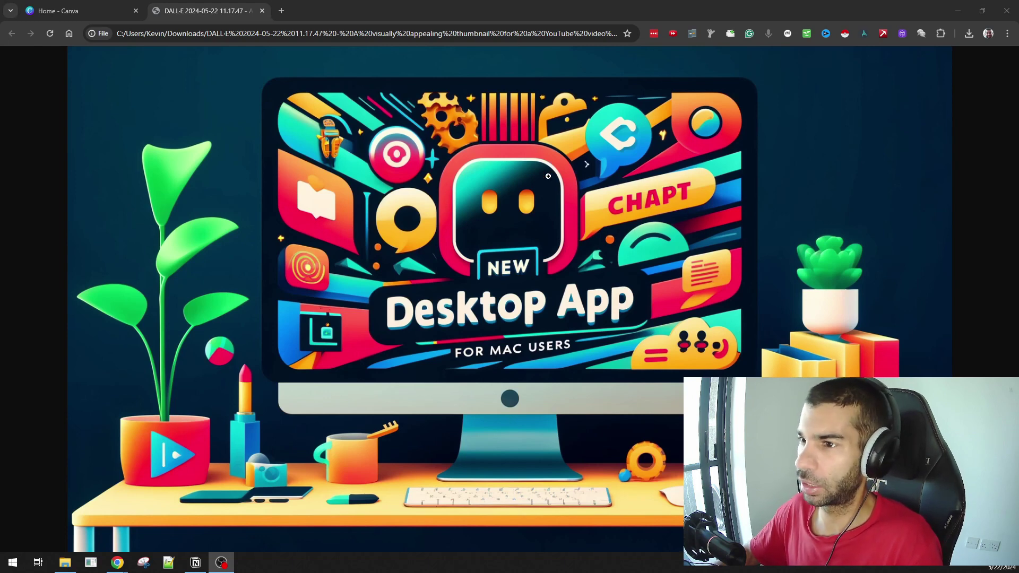
{"action": "left_click", "coordinate": [682, 234]}
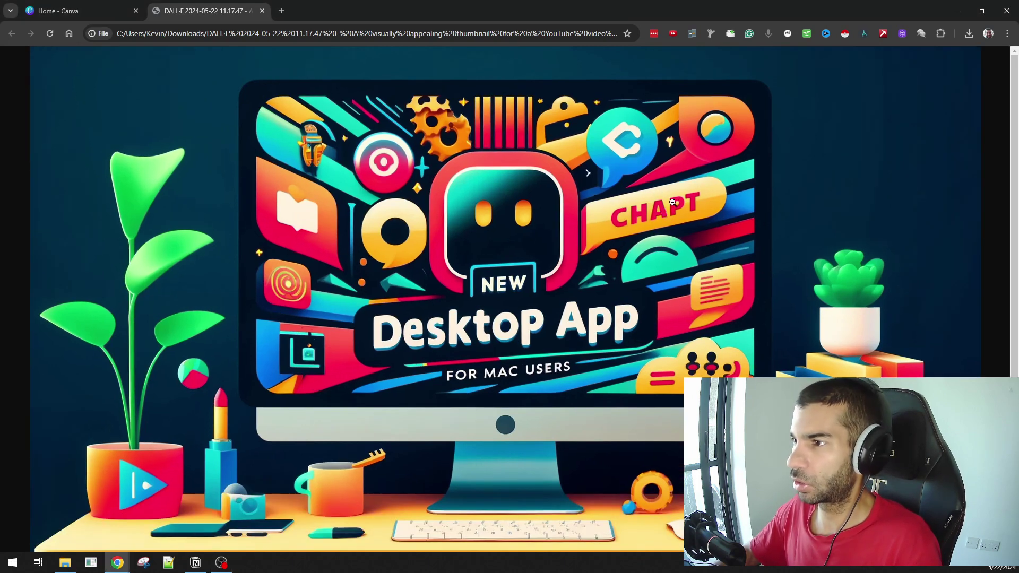
{"action": "left_click", "coordinate": [649, 214]}
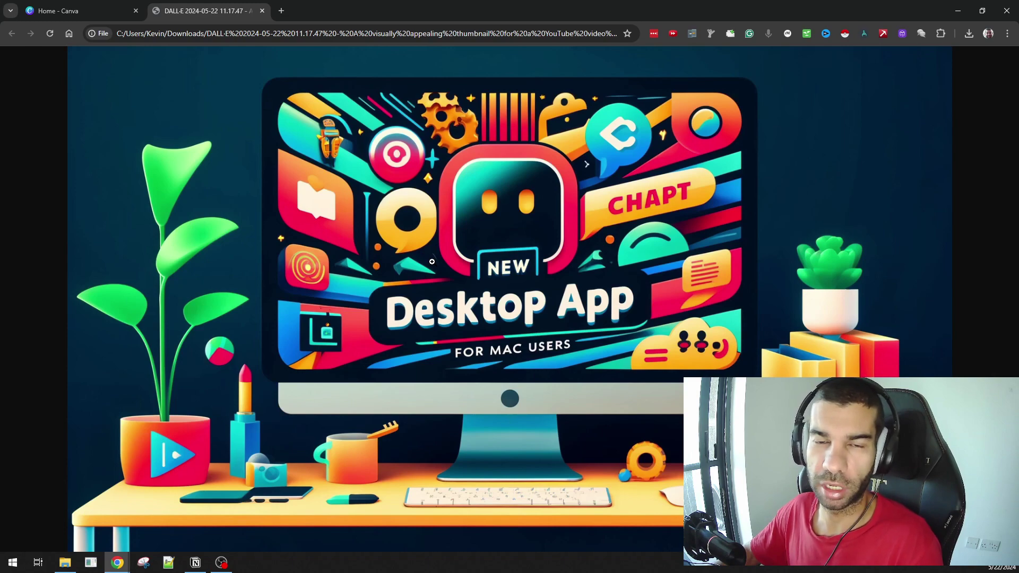
Step: Switch to Canva and create a new YouTube Thumbnail design
{"action": "left_click", "coordinate": [75, 8]}
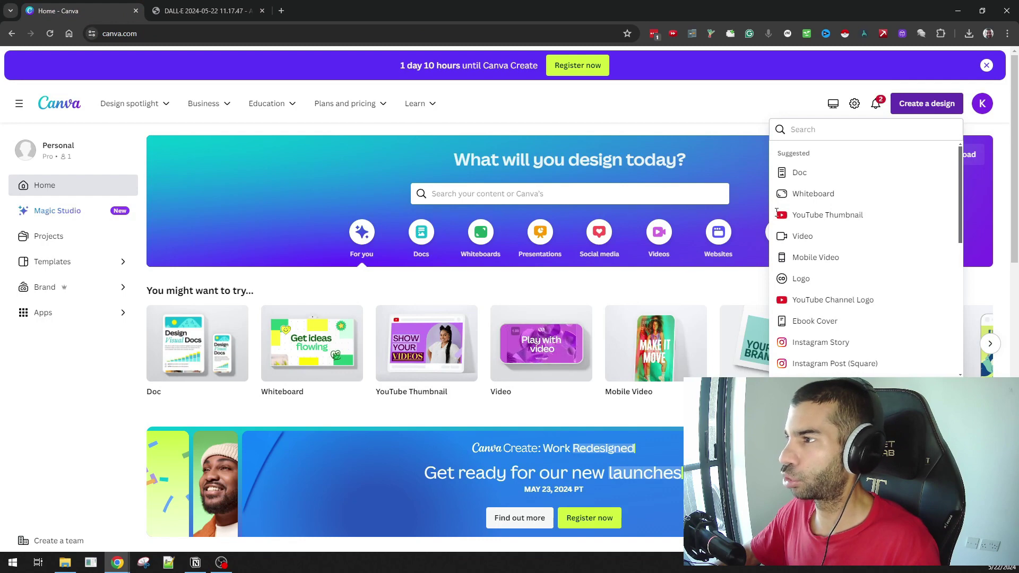
{"action": "left_click", "coordinate": [828, 214]}
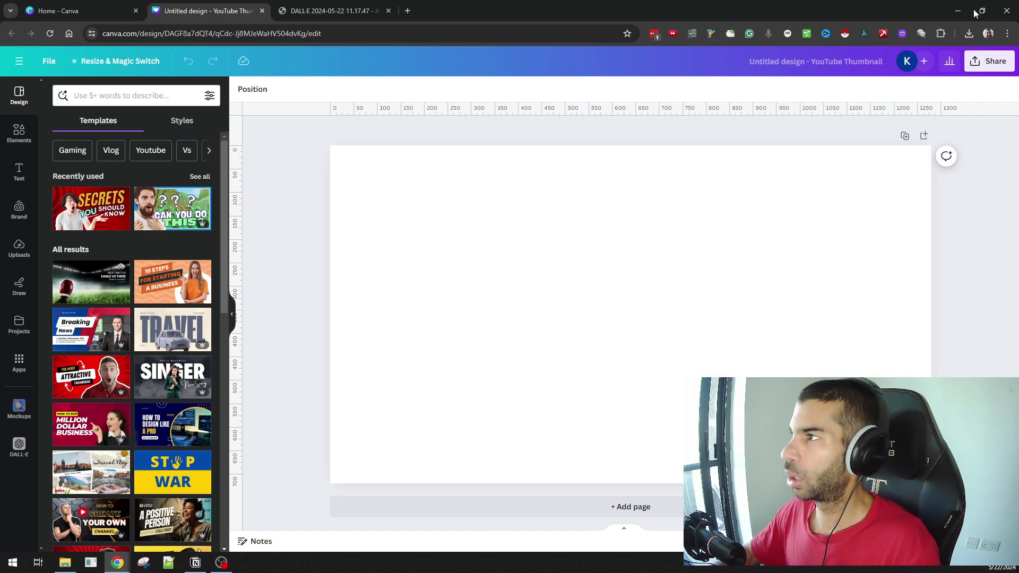
Step: Add the most recently downloaded DALL-E image to the blank page and set it as the page background
{"action": "left_click", "coordinate": [969, 33]}
{"action": "left_click_drag", "start_coordinate": [891, 101], "coordinate": [637, 297]}
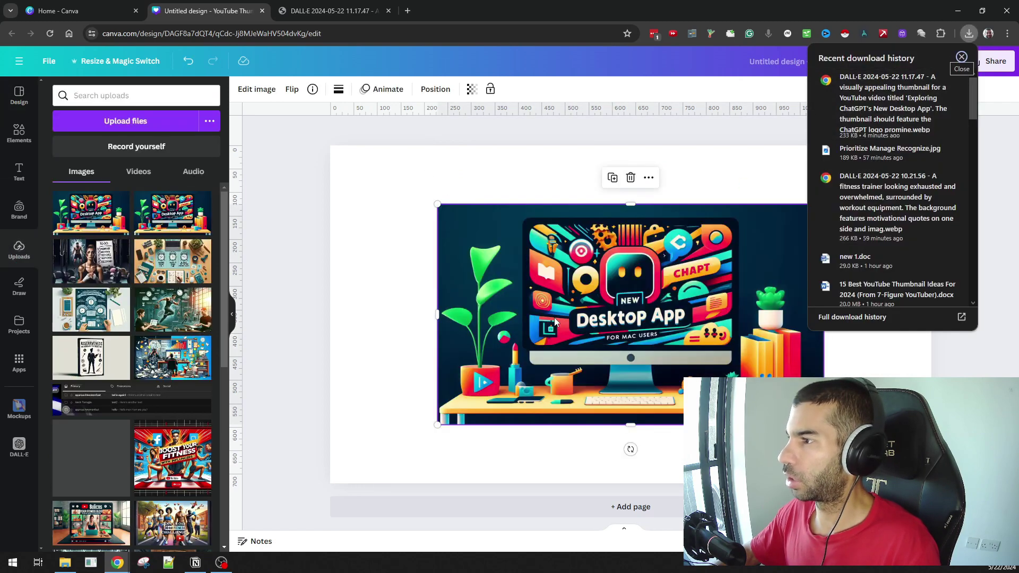
{"action": "left_click", "coordinate": [307, 197]}
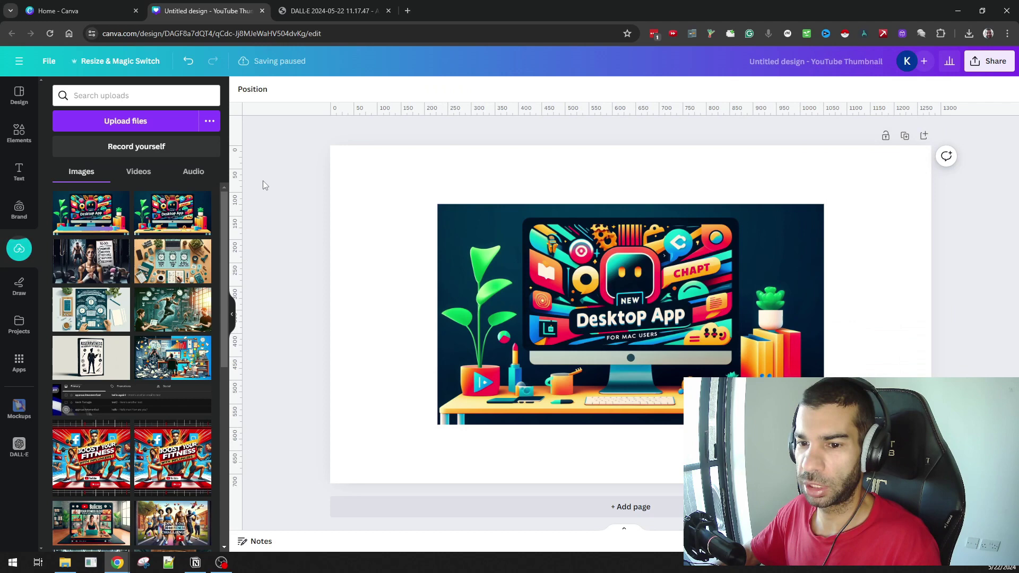
{"action": "right_click", "coordinate": [580, 338]}
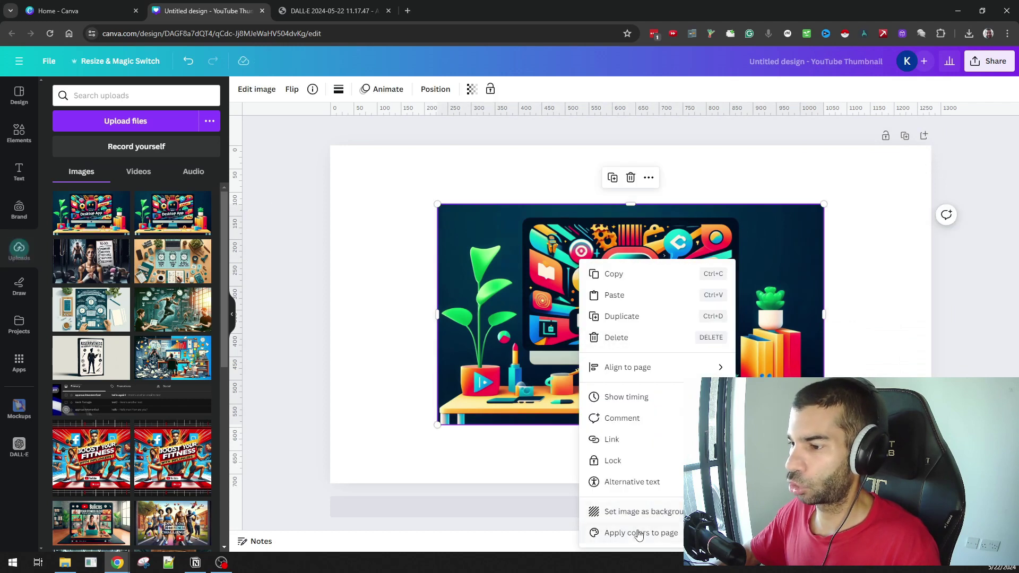
{"action": "left_click", "coordinate": [584, 511]}
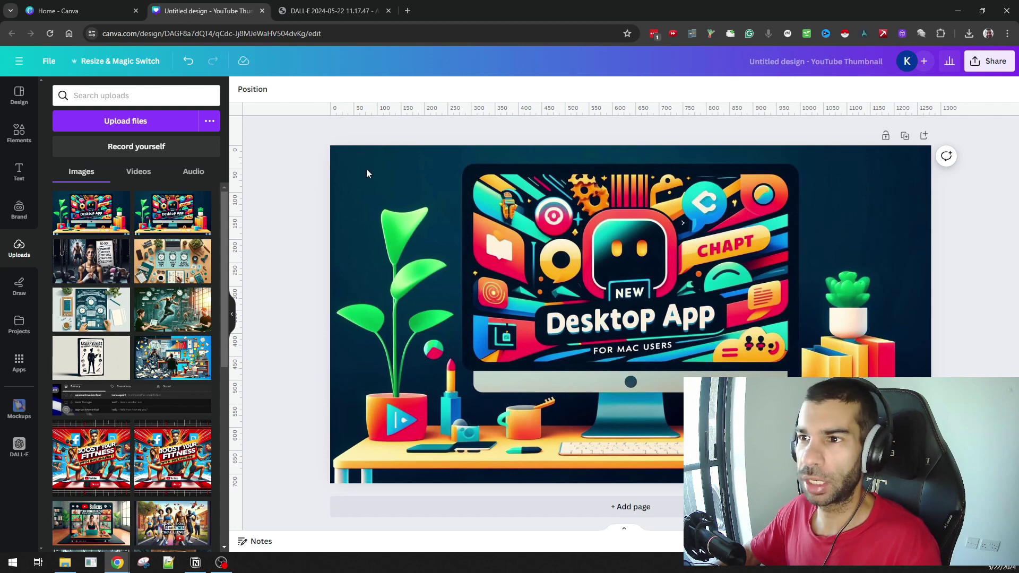
Step: Convert all text in the background image into editable text with Grab Text
{"action": "left_click", "coordinate": [459, 243]}
{"action": "left_click", "coordinate": [258, 90]}
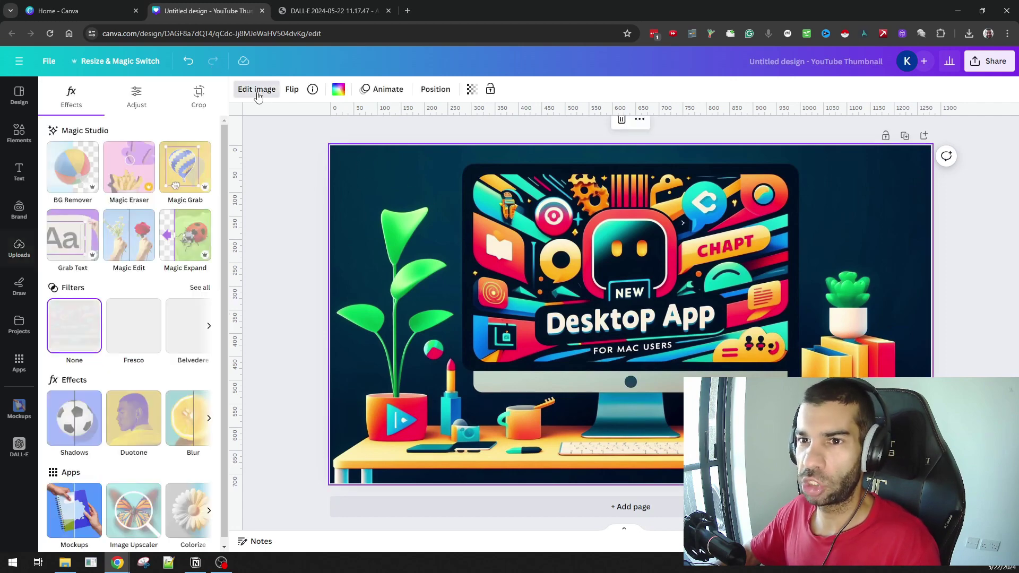
{"action": "left_click", "coordinate": [72, 242]}
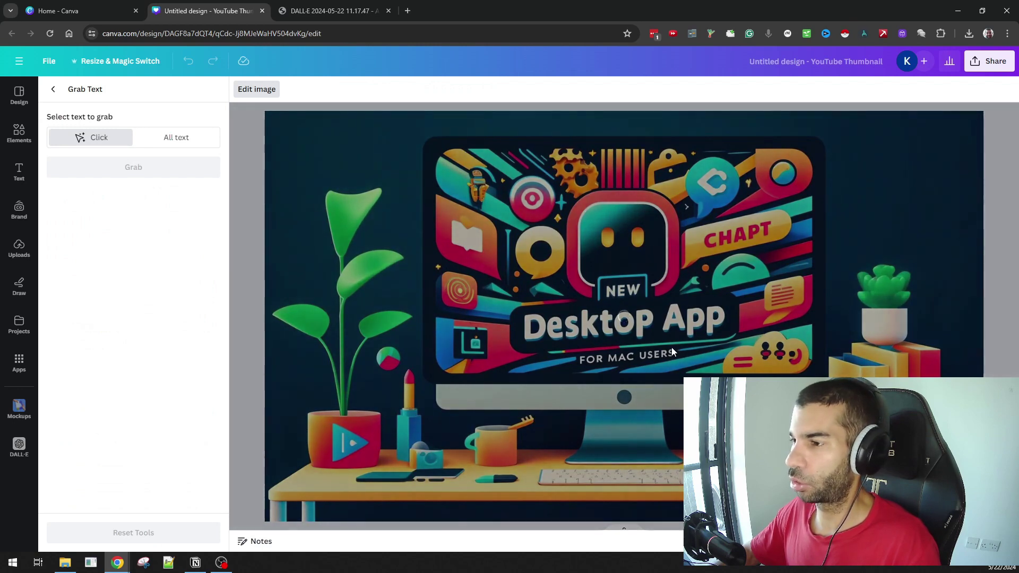
{"action": "left_click", "coordinate": [175, 137]}
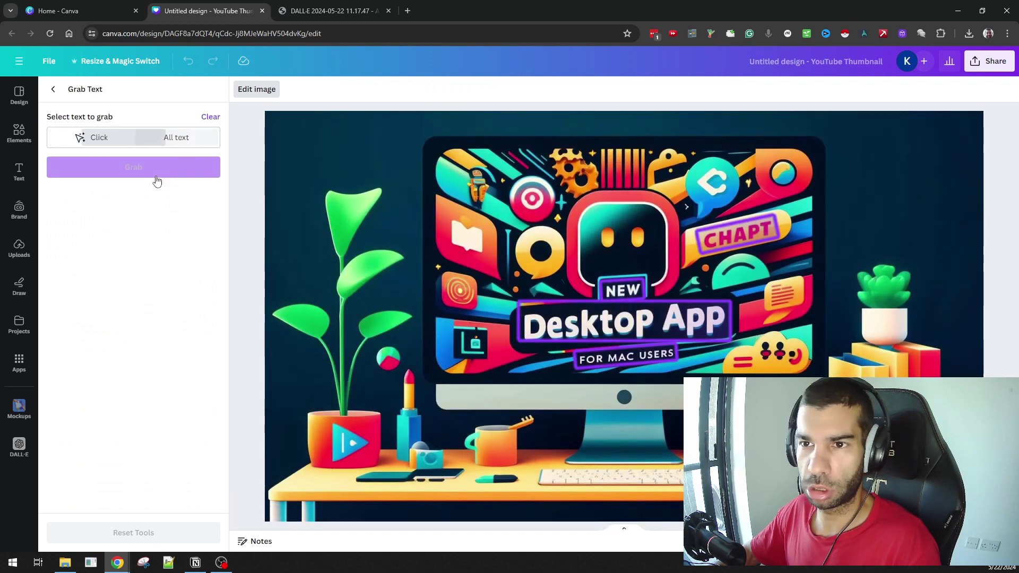
{"action": "left_click", "coordinate": [148, 169]}
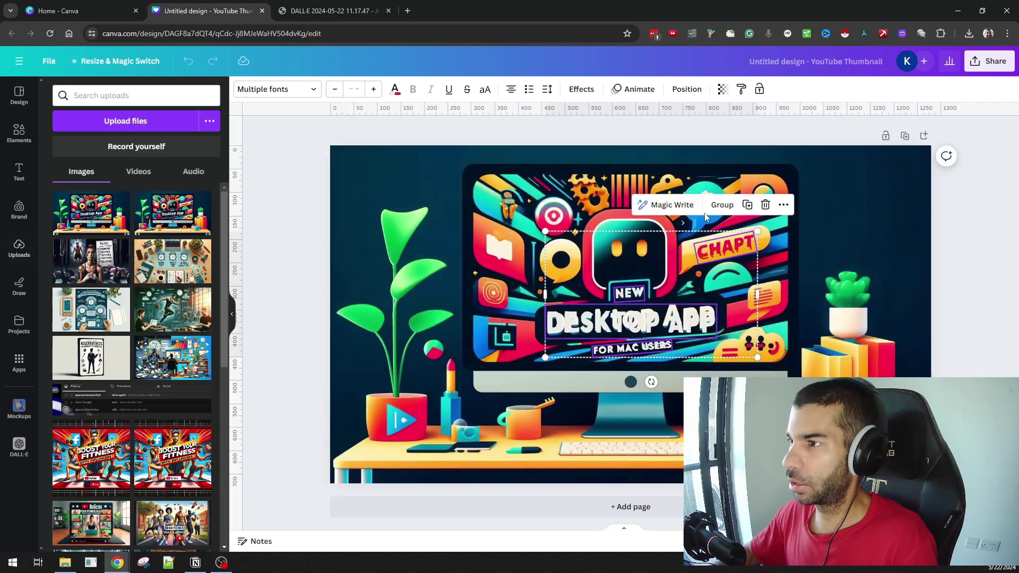
{"action": "left_click", "coordinate": [814, 254]}
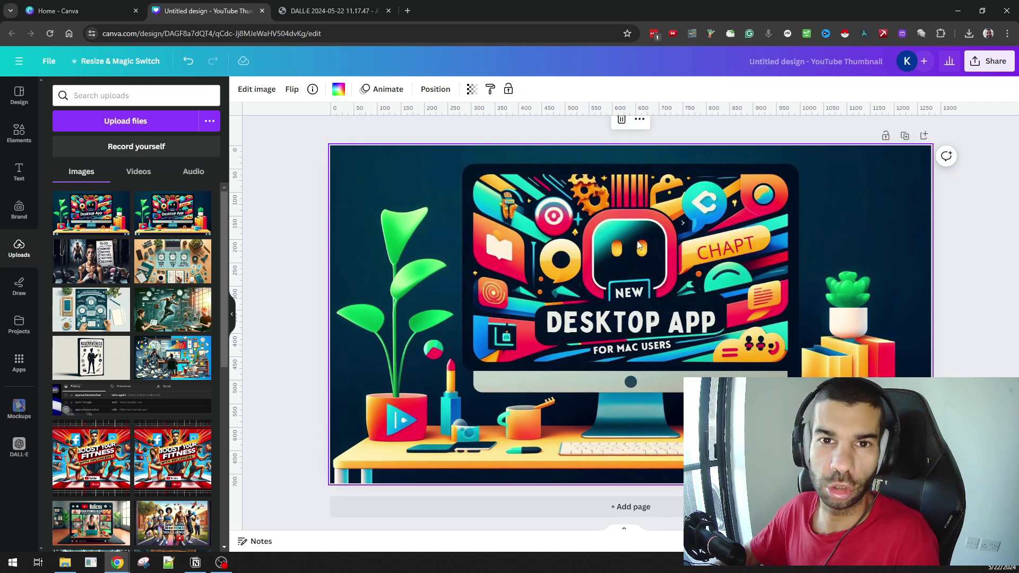
Step: Correct the misspelled "CHAPT" text on the yellow speech bubble to "CHATGPT"
{"action": "double_click", "coordinate": [734, 244]}
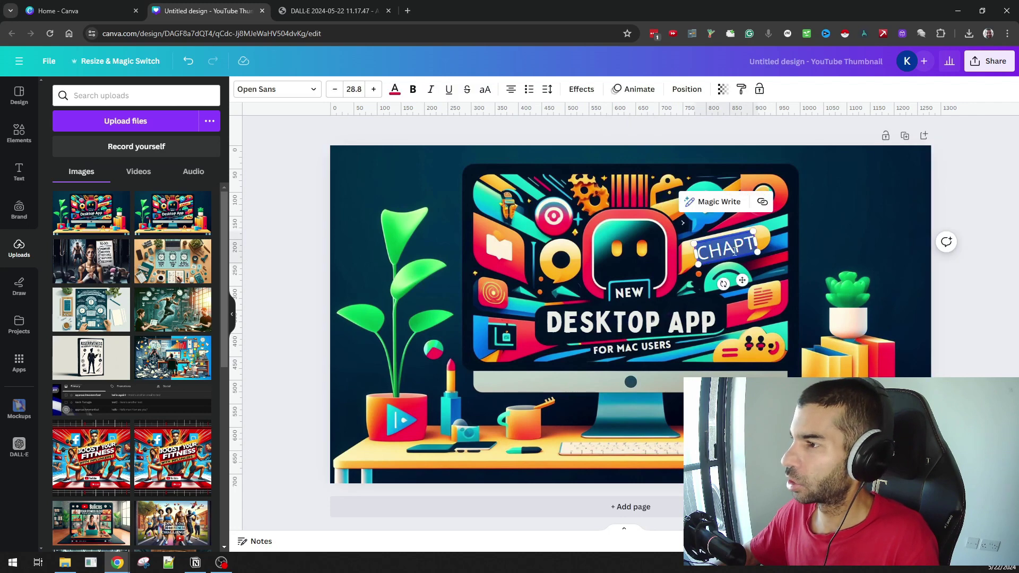
{"action": "left_click", "coordinate": [736, 244]}
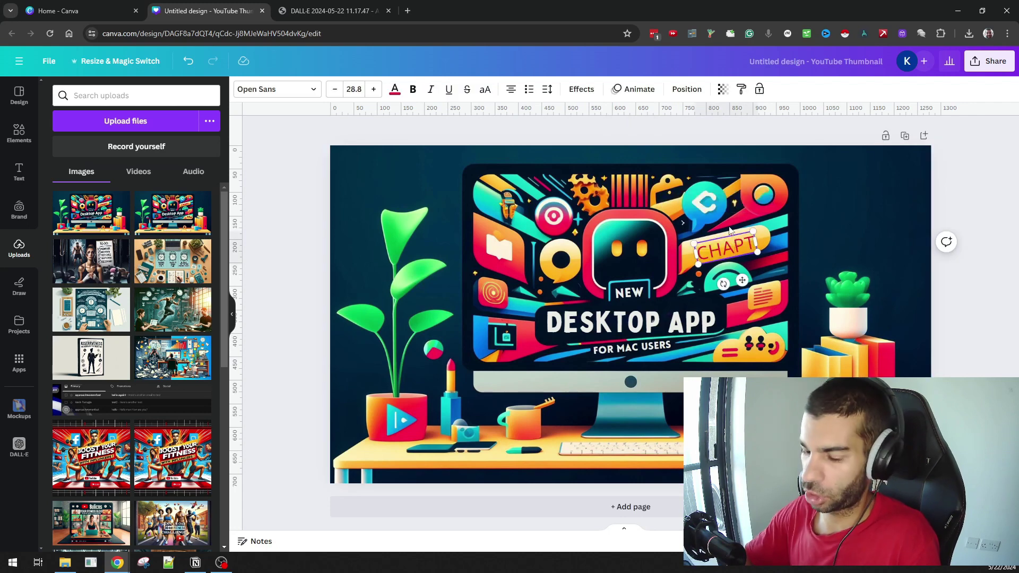
{"action": "type", "text": "T"}
{"action": "key", "text": "BackSpace"}
{"action": "key", "text": "BackSpace"}
{"action": "type", "text": "T GP"}
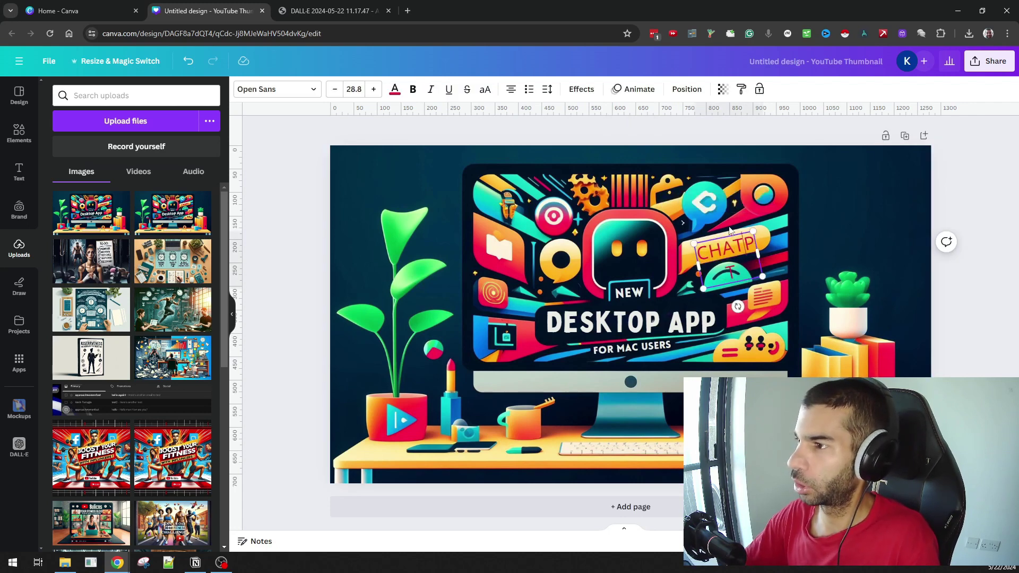
{"action": "key", "text": "BackSpace"}
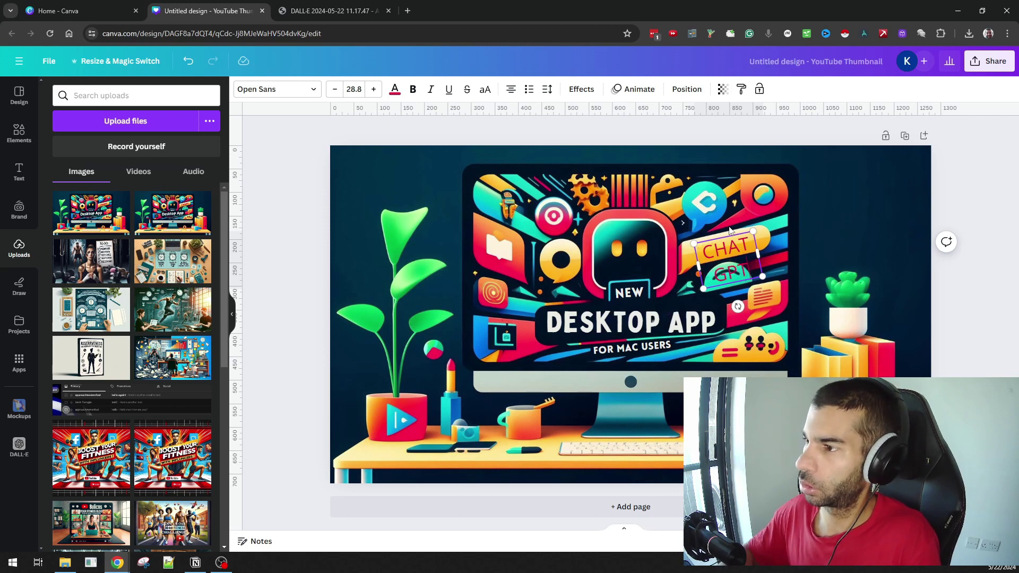
Step: Enlarge and widen the "CHATGPT" text box so the text fits on one line, and set its font size to 31.9
{"action": "left_click_drag", "start_coordinate": [690, 240], "coordinate": [662, 226]}
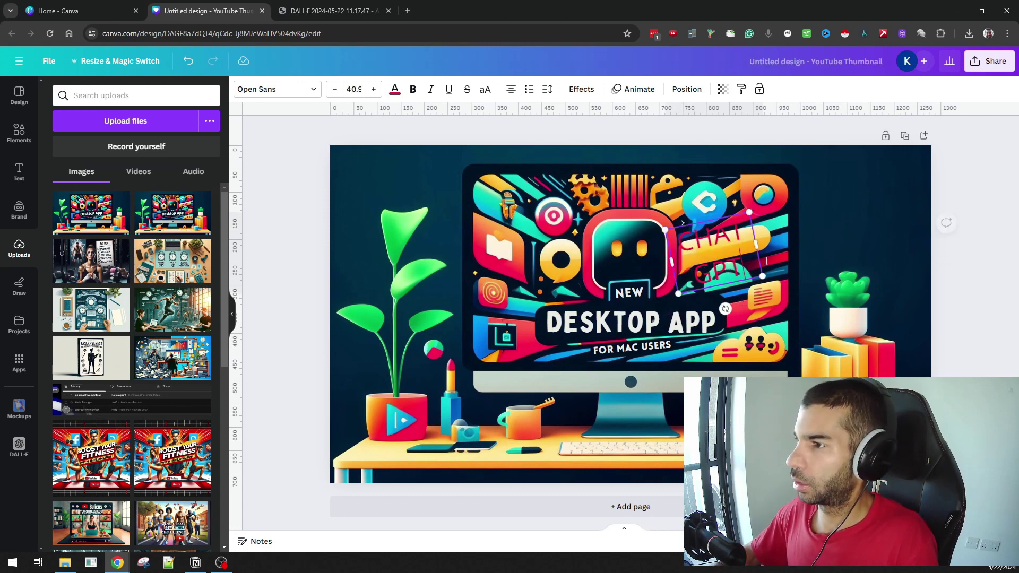
{"action": "left_click_drag", "start_coordinate": [756, 244], "coordinate": [793, 236]}
{"action": "key", "text": "ctrl+a"}
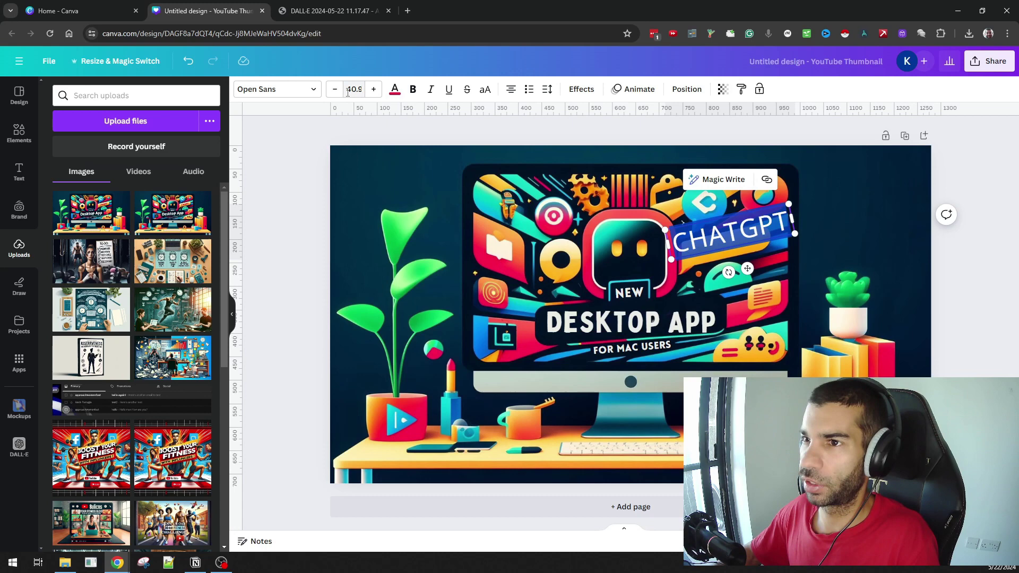
{"action": "left_click", "coordinate": [333, 93]}
{"action": "left_click", "coordinate": [333, 93]}
{"action": "left_click", "coordinate": [333, 94]}
{"action": "left_click", "coordinate": [332, 94]}
{"action": "left_click", "coordinate": [332, 94]}
{"action": "left_click", "coordinate": [332, 95]}
{"action": "left_click", "coordinate": [333, 95]}
{"action": "left_click", "coordinate": [333, 95]}
{"action": "left_click", "coordinate": [333, 94]}
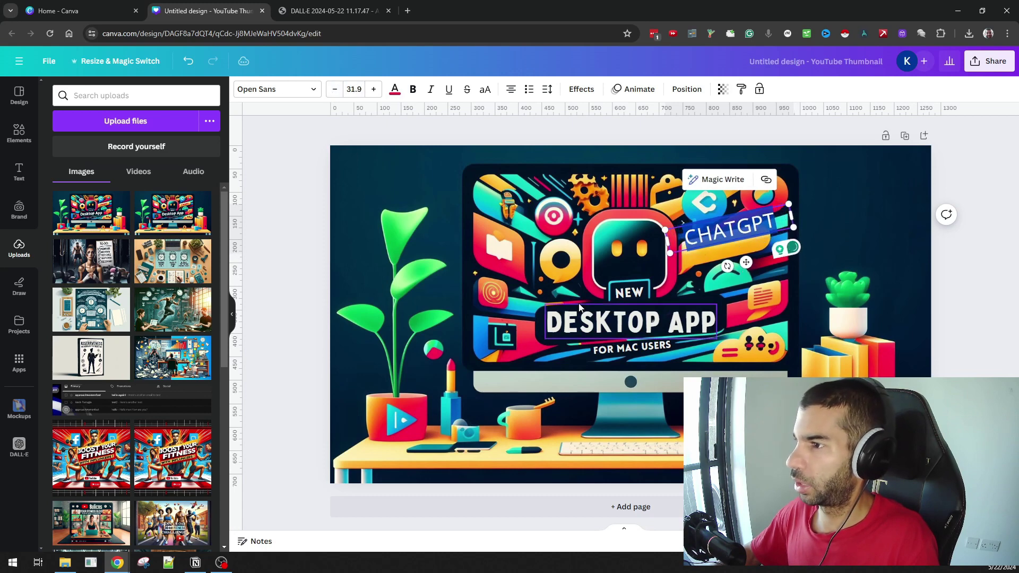
Step: Position the corrected text over the yellow speech bubble and add a space so it reads "CHAT GPT"
{"action": "left_click", "coordinate": [580, 320]}
{"action": "left_click_drag", "start_coordinate": [734, 226], "coordinate": [729, 241]}
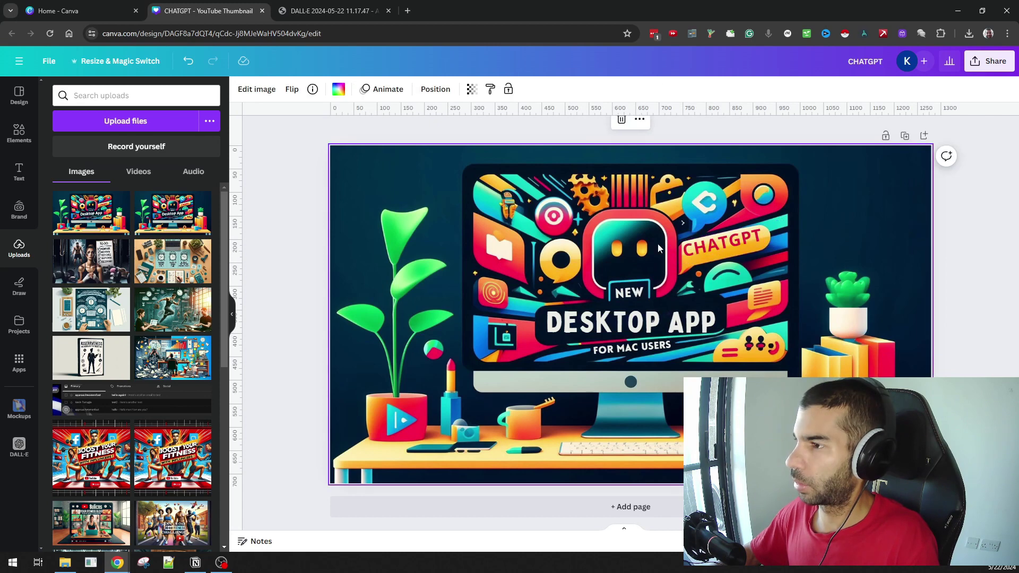
{"action": "left_click", "coordinate": [723, 244]}
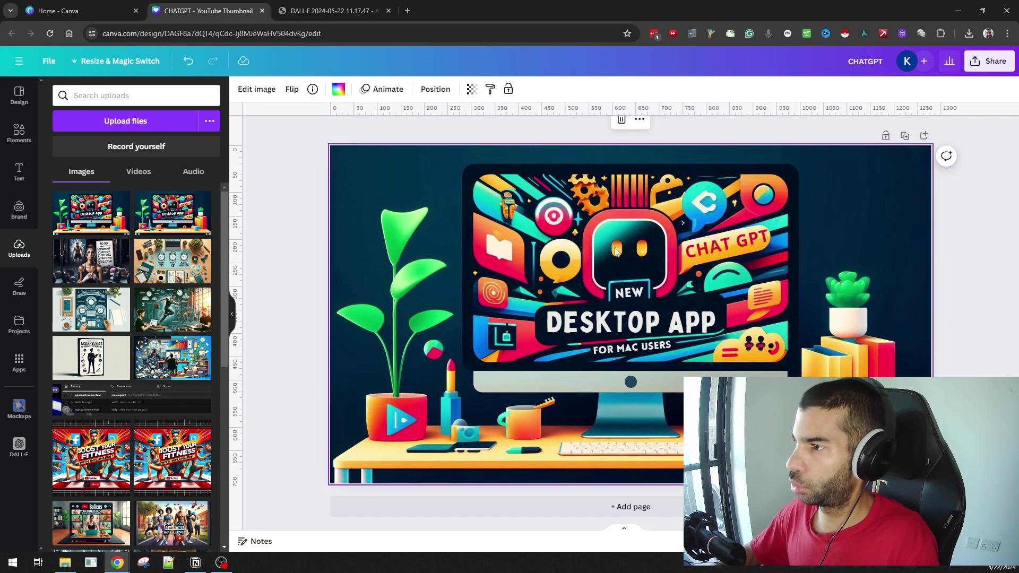
{"action": "left_click_drag", "start_coordinate": [721, 244], "coordinate": [717, 245]}
{"action": "left_click", "coordinate": [557, 332]}
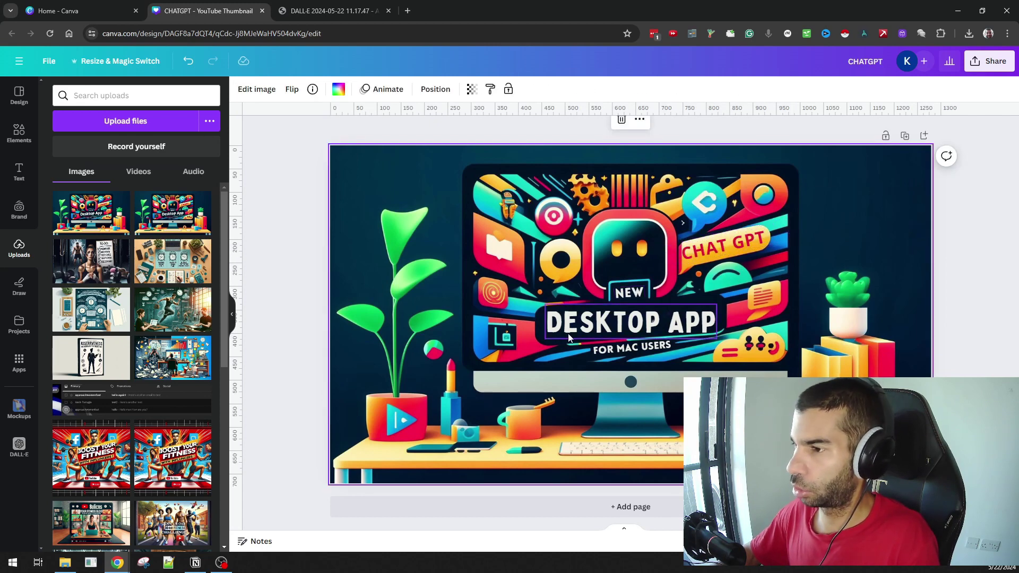
{"action": "double_click", "coordinate": [618, 317]}
{"action": "left_click", "coordinate": [661, 317]}
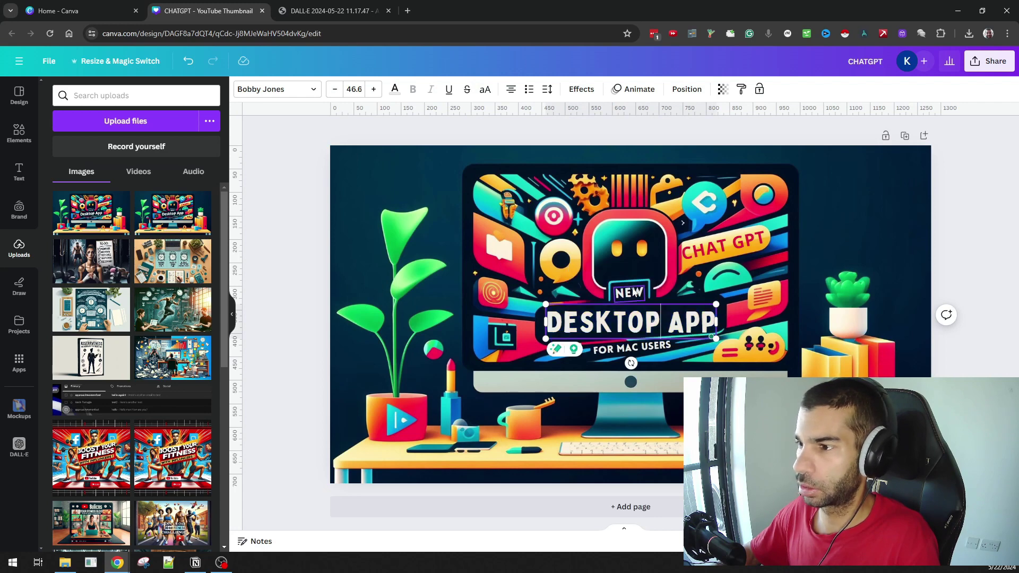
{"action": "left_click", "coordinate": [777, 292]}
Step: Check the calendar and replace the "NEW" text above the main title with "13-05-24"
{"action": "double_click", "coordinate": [627, 290]}
{"action": "left_click", "coordinate": [630, 292]}
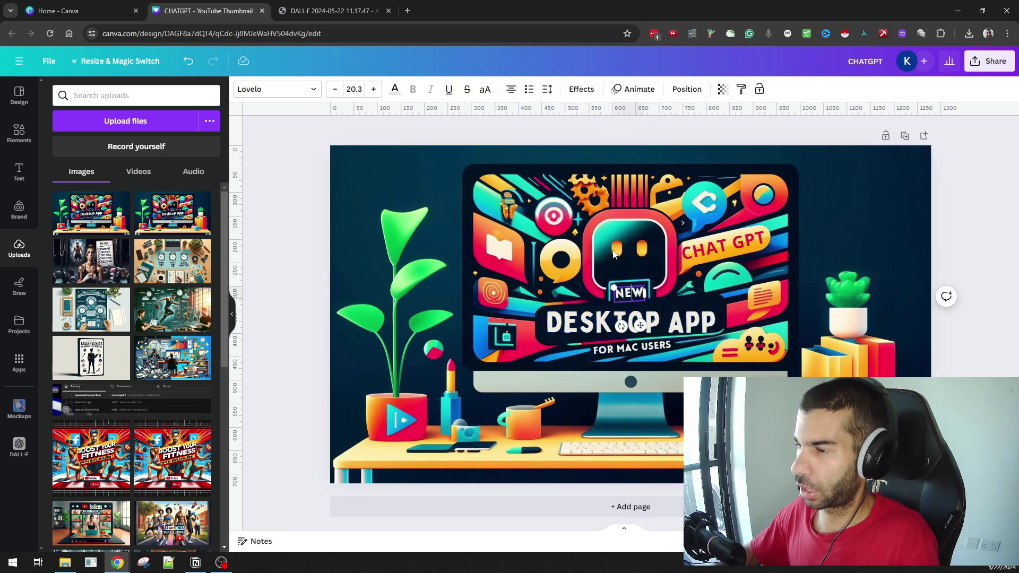
{"action": "double_click", "coordinate": [629, 293]}
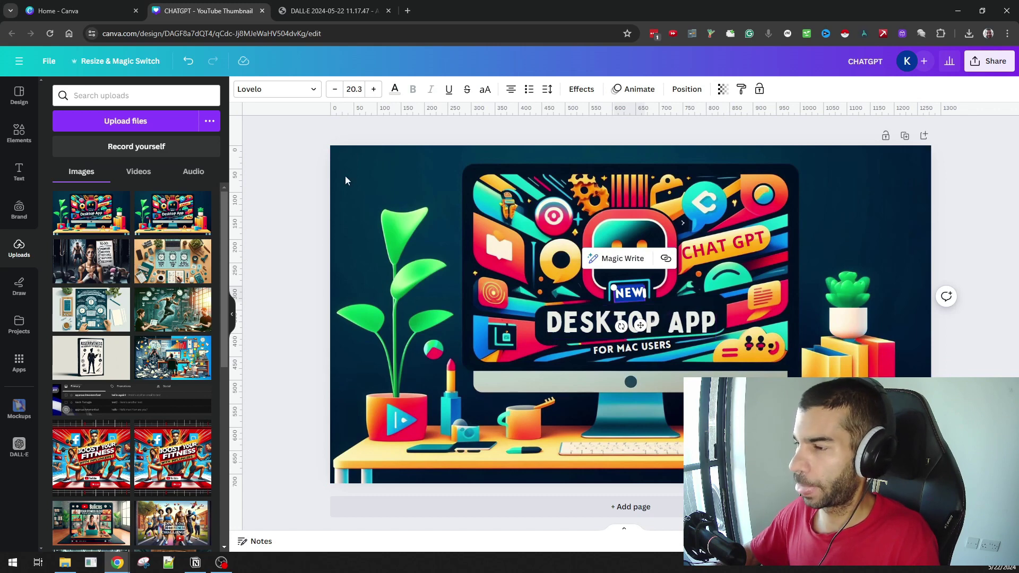
{"action": "left_click", "coordinate": [1002, 566]}
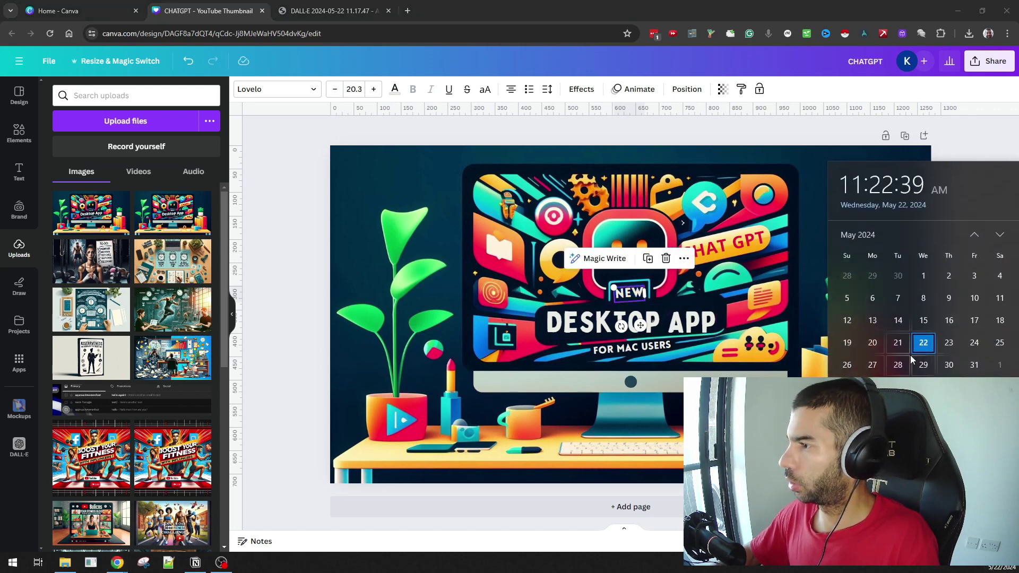
{"action": "double_click", "coordinate": [630, 293]}
{"action": "type", "text": "13-05"}
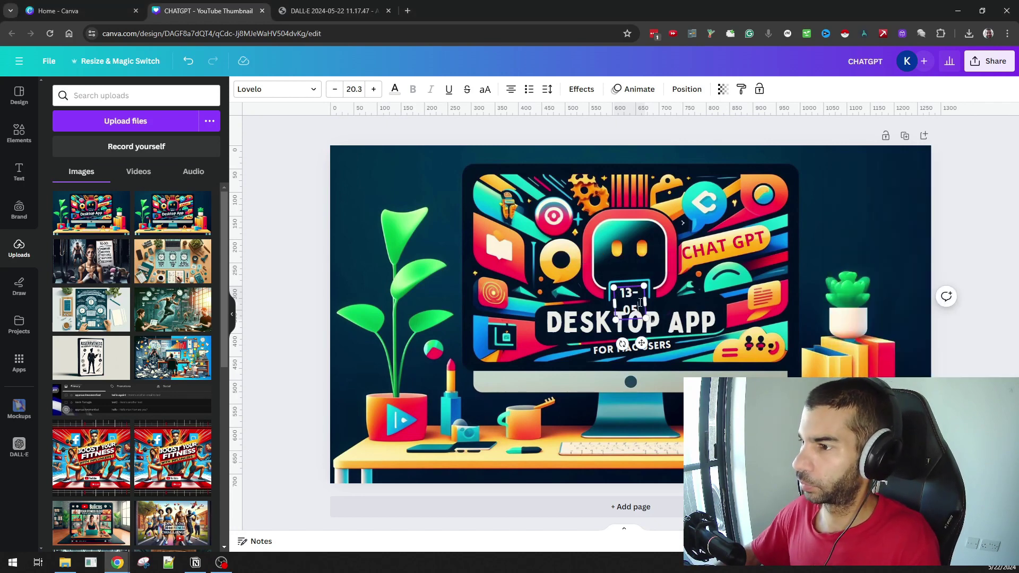
{"action": "type", "text": "-24"}
Step: Widen the date's text box to one line, shrink the text to size 13 and center it in the small frame above the title
{"action": "left_click_drag", "start_coordinate": [646, 311], "coordinate": [623, 293]}
{"action": "left_click", "coordinate": [645, 255]}
{"action": "left_click", "coordinate": [601, 298]}
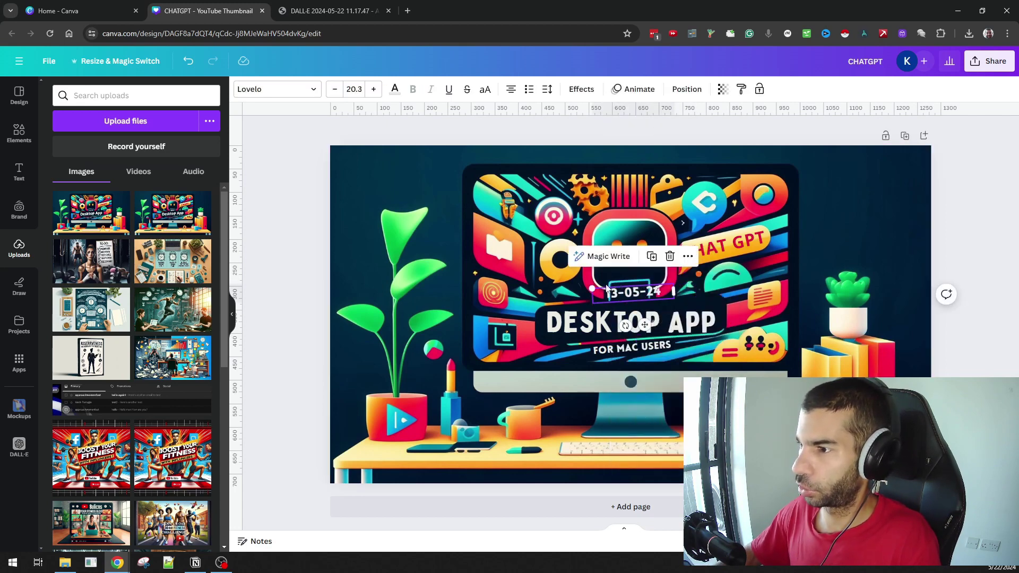
{"action": "left_click_drag", "start_coordinate": [590, 287], "coordinate": [619, 291]}
{"action": "left_click_drag", "start_coordinate": [638, 293], "coordinate": [621, 293]}
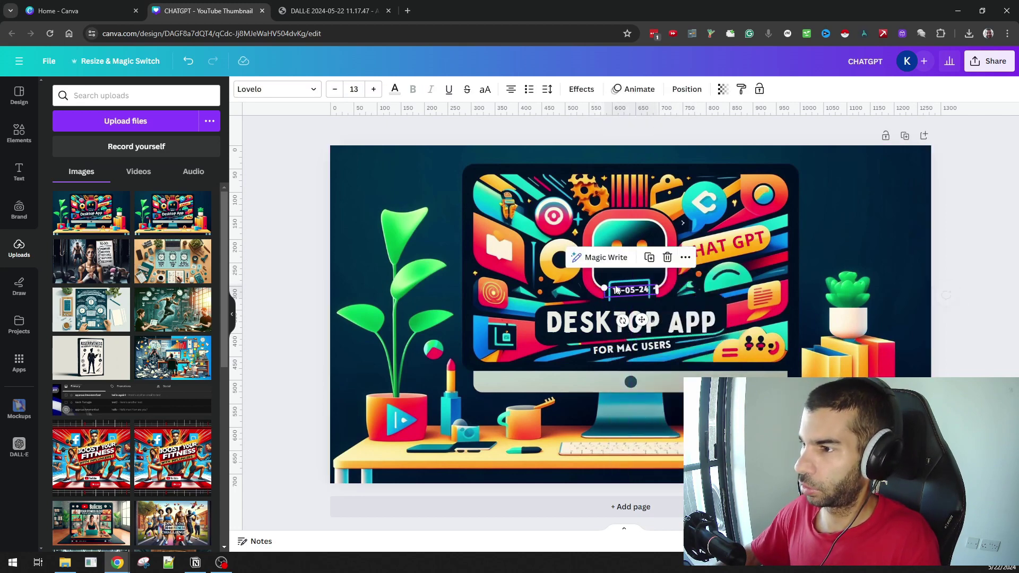
{"action": "left_click", "coordinate": [547, 251]}
{"action": "left_click", "coordinate": [499, 241]}
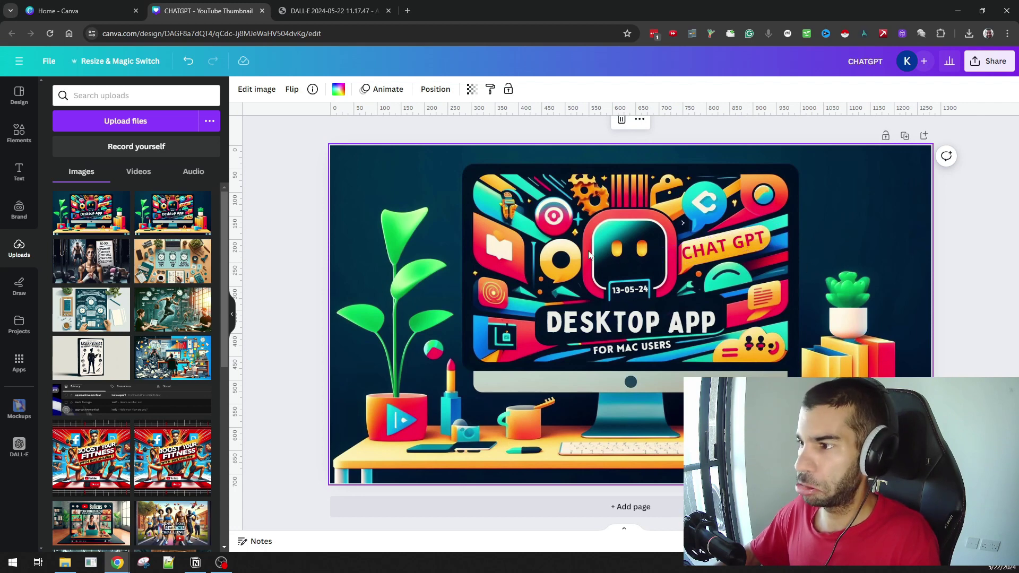
Step: Show where the finished thumbnail can be downloaded, and close the sharing options
{"action": "left_click", "coordinate": [990, 61]}
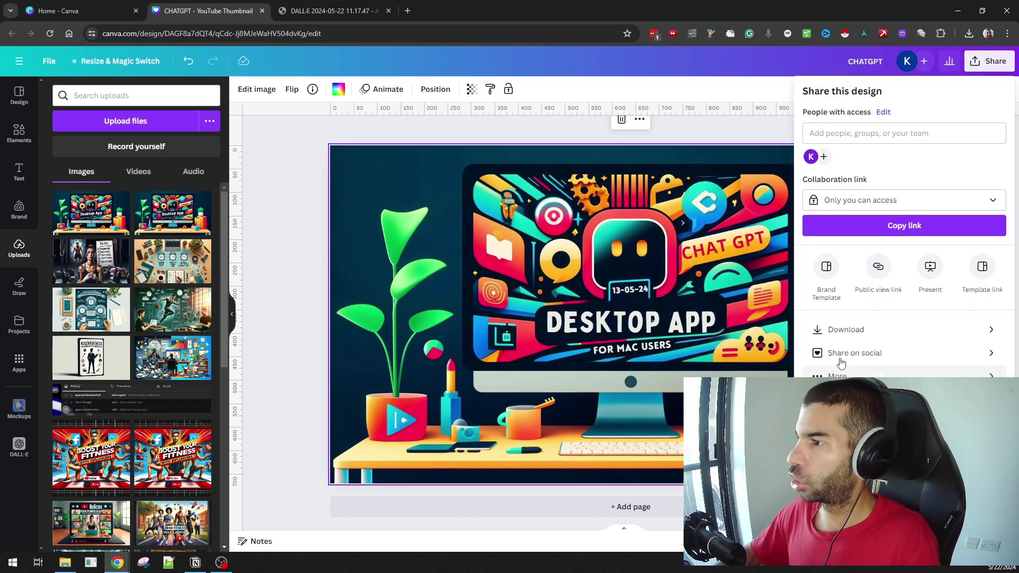
{"action": "left_click", "coordinate": [839, 327]}
{"action": "left_click", "coordinate": [455, 251]}
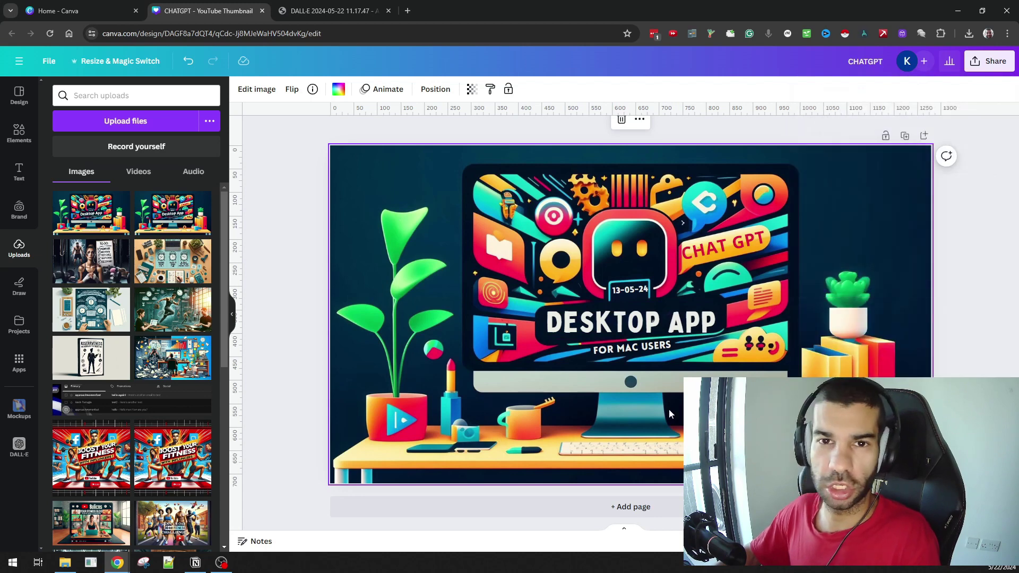